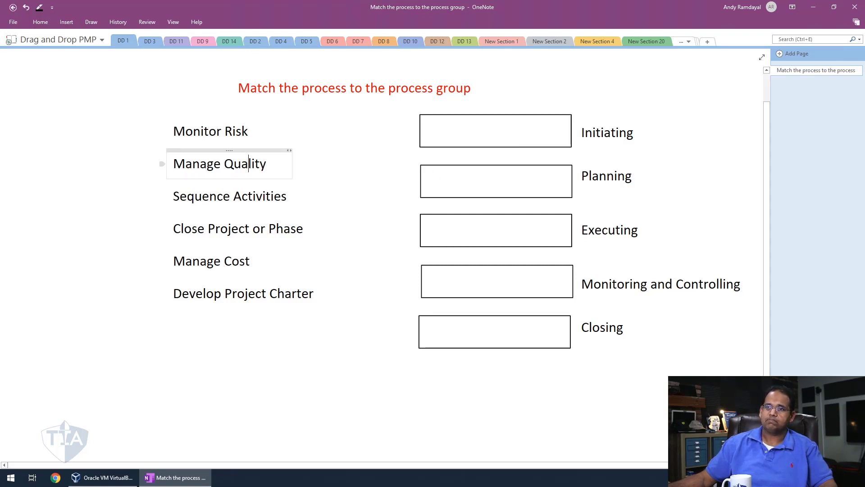
Step: Drag Monitor Risk, Manage Quality, Sequence Activities, Close Project or Phase and Develop Project Charter into their process-group boxes
click(235, 131)
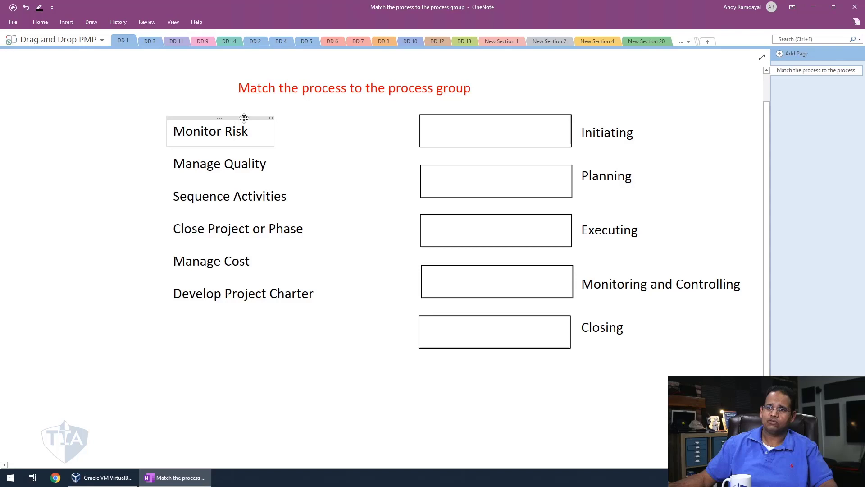
drag(381, 153, 499, 274)
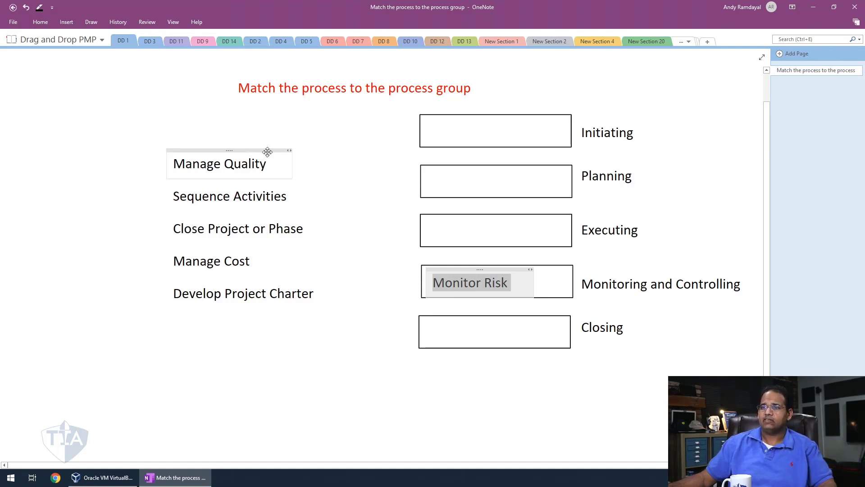
drag(267, 149, 524, 218)
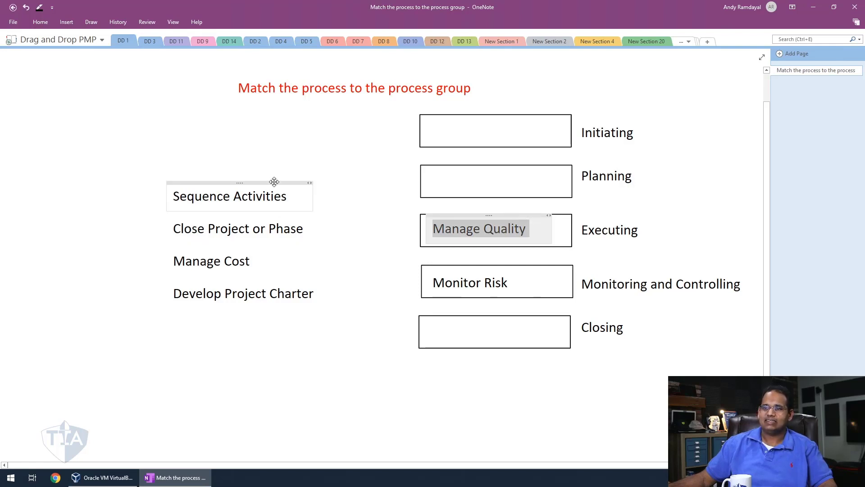
drag(275, 181, 529, 171)
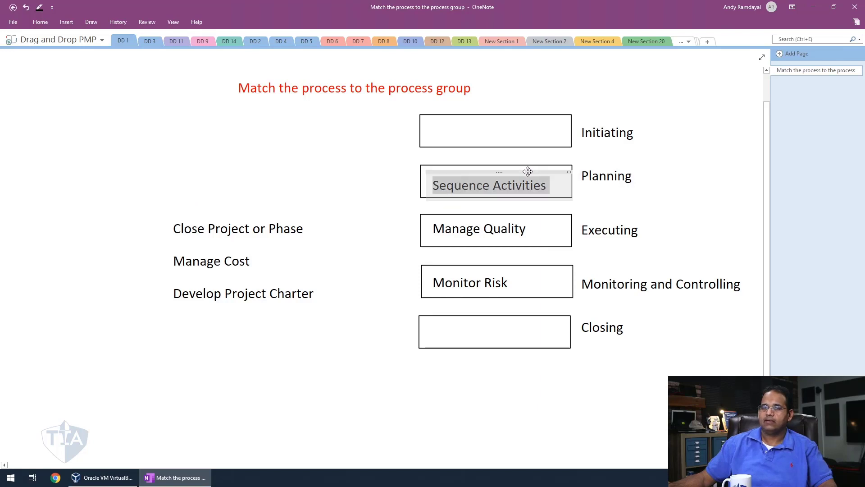
drag(278, 215, 525, 319)
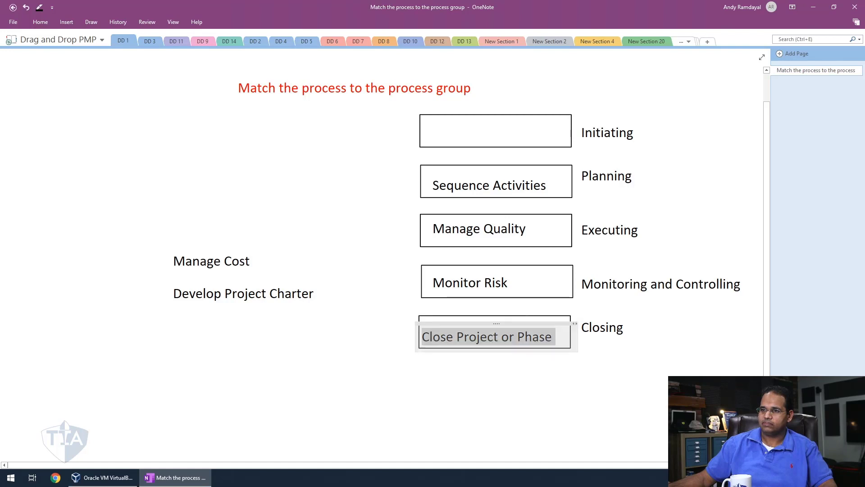
click(214, 261)
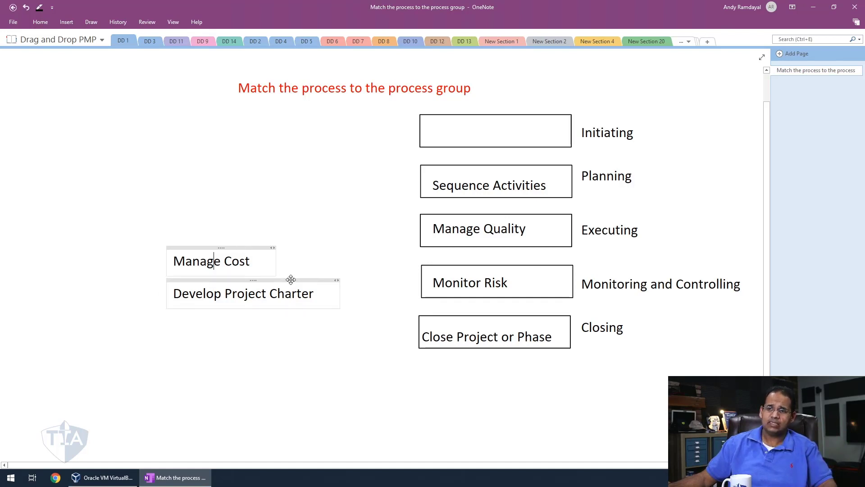
drag(291, 279, 533, 120)
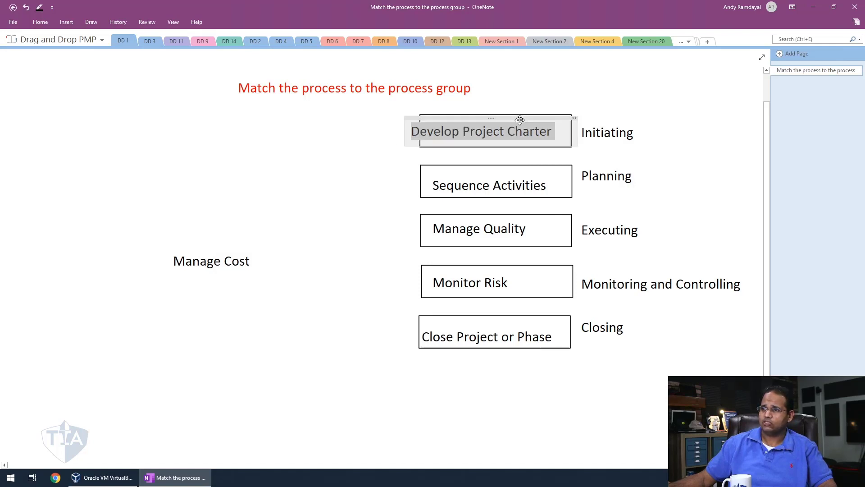
click(724, 202)
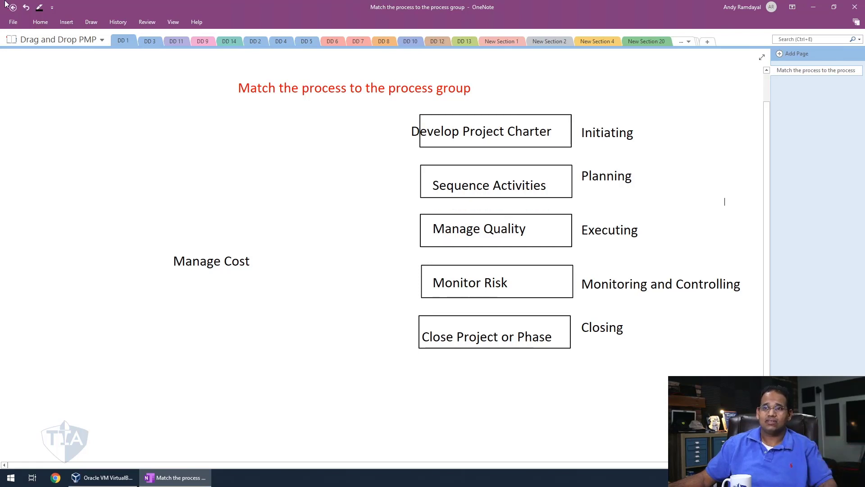
click(150, 41)
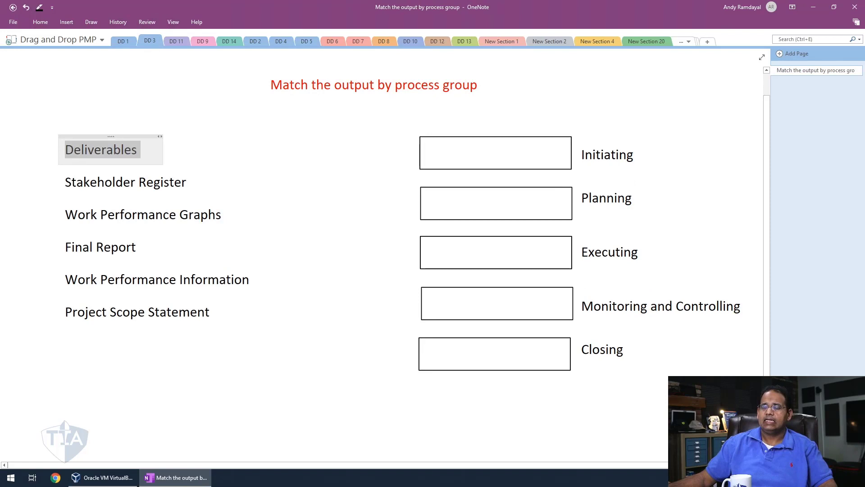
click(330, 393)
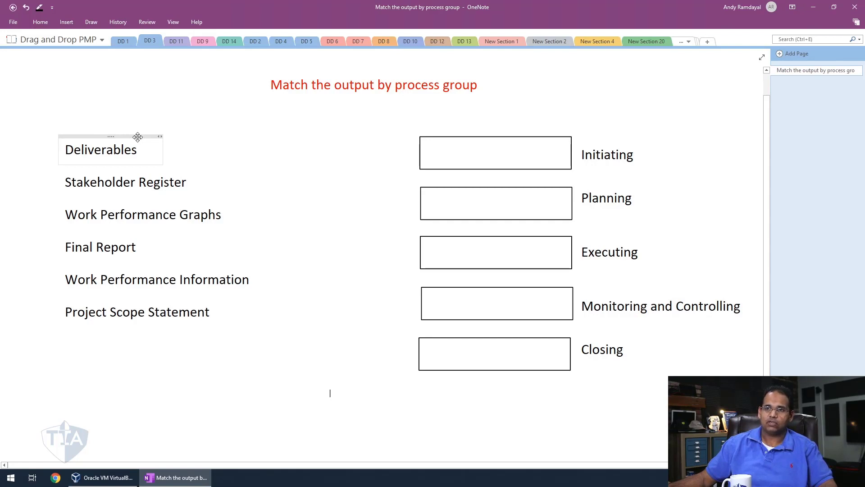
Step: Place Deliverables in the Executing box and Stakeholder Register in the Initiating box
drag(137, 137, 507, 240)
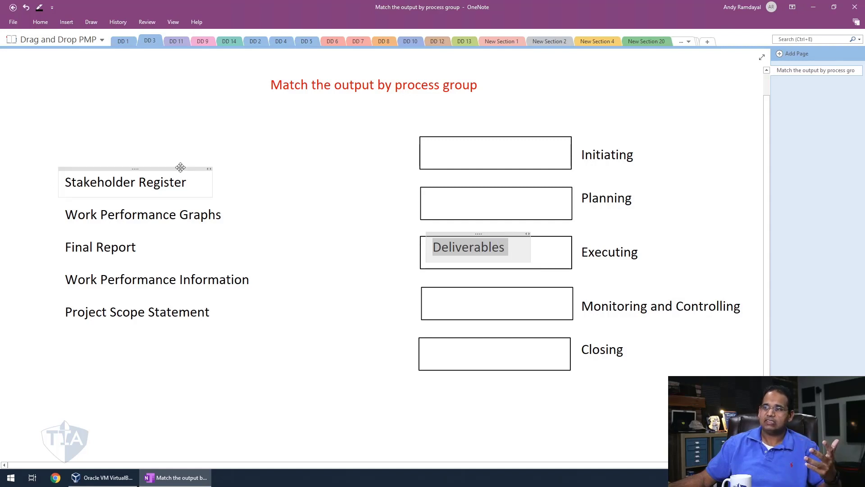
drag(312, 177, 527, 142)
click(180, 216)
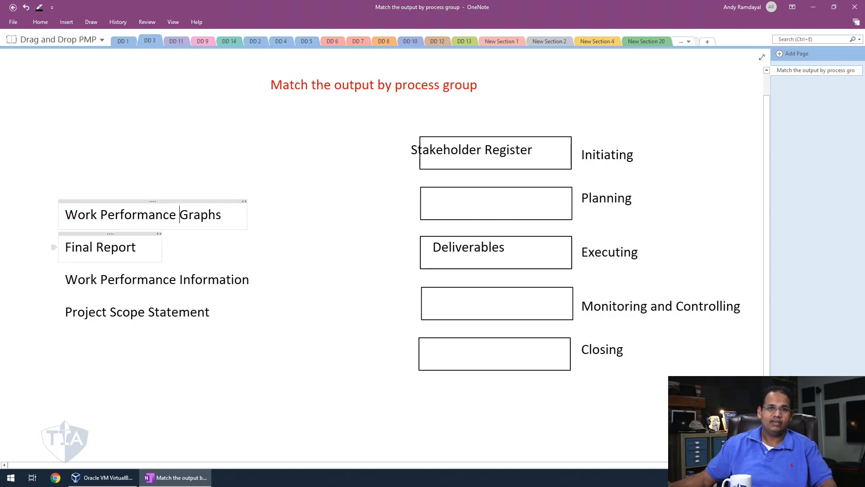
Step: Place Final Report in Closing, Work Performance Information in Monitoring and Controlling, Project Scope Statement in Planning, then open DD 11
click(139, 234)
drag(139, 234, 517, 345)
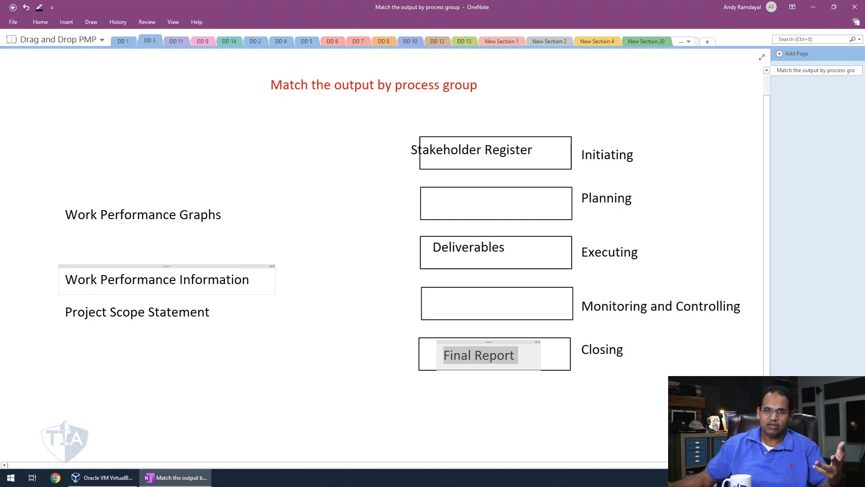
drag(243, 267, 555, 295)
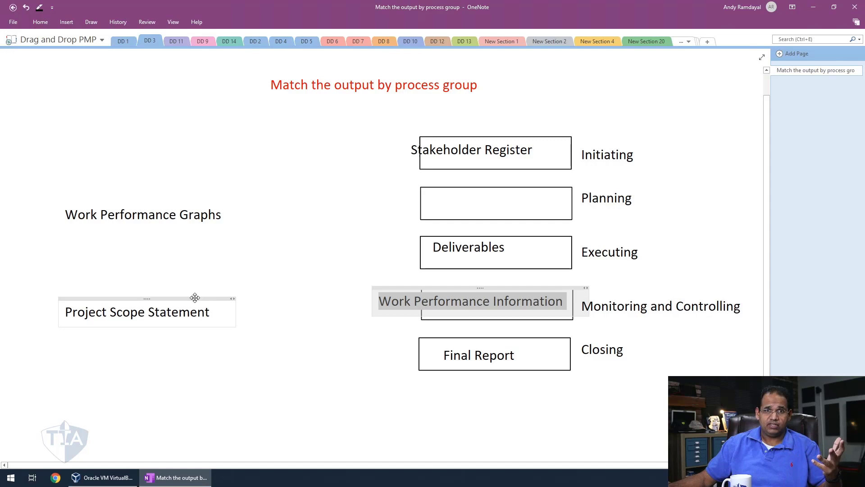
drag(195, 297, 542, 193)
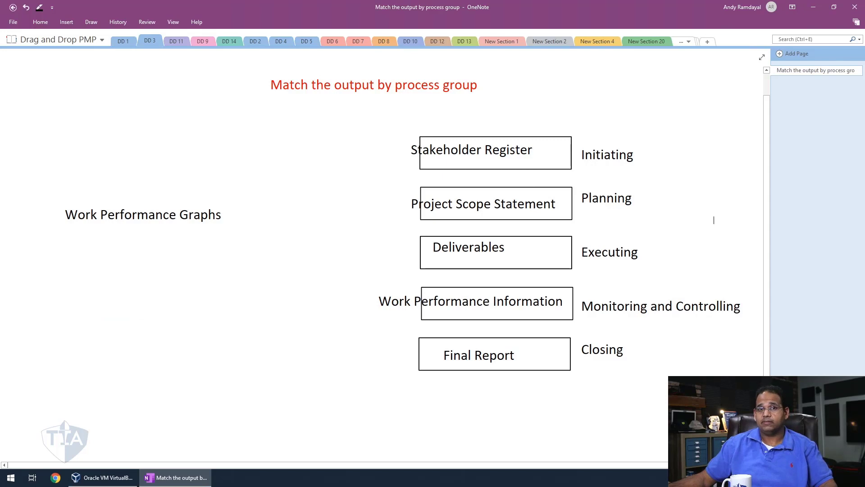
click(177, 42)
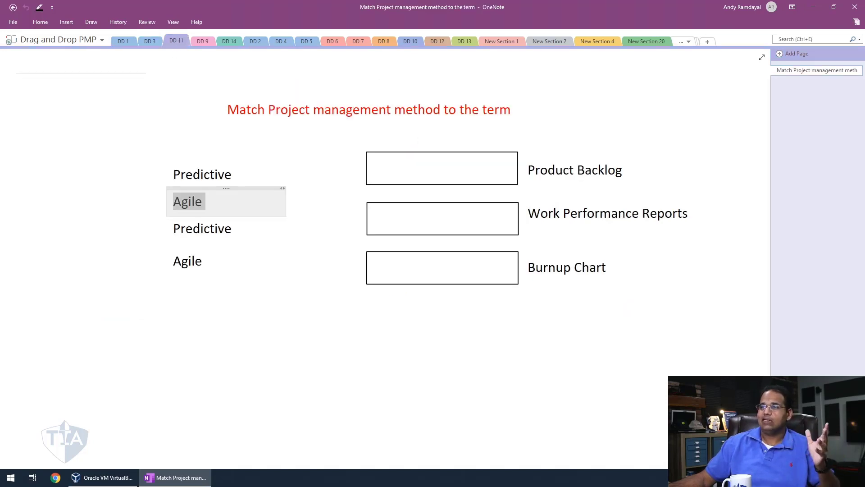
click(438, 418)
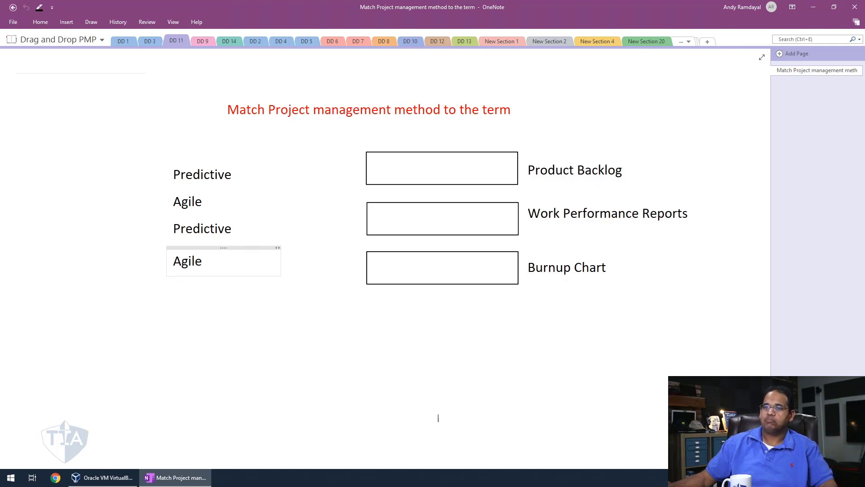
Step: Put Predictive in the Work Performance Reports box and Agile in the Burnup Chart box, then open DD 9
drag(245, 188, 452, 155)
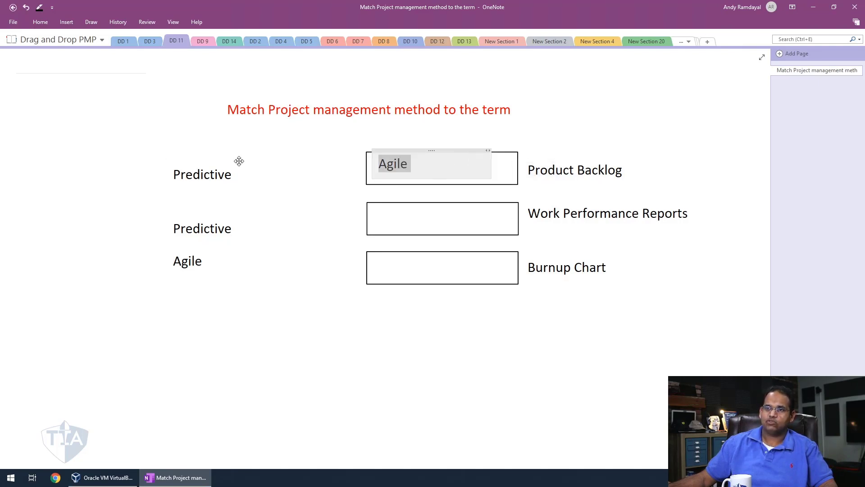
drag(239, 161, 446, 215)
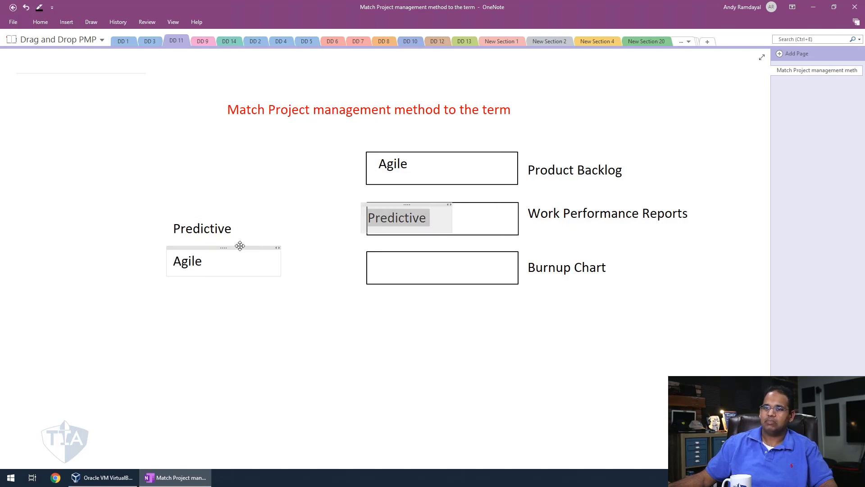
click(240, 248)
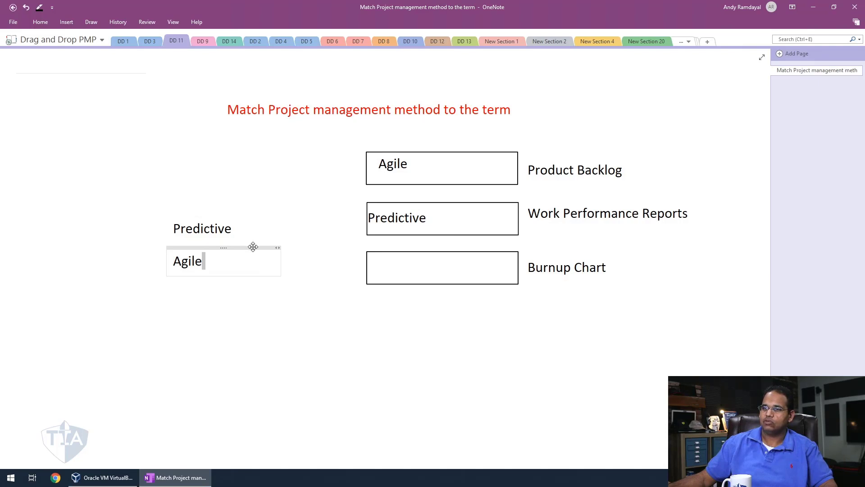
drag(251, 248, 463, 284)
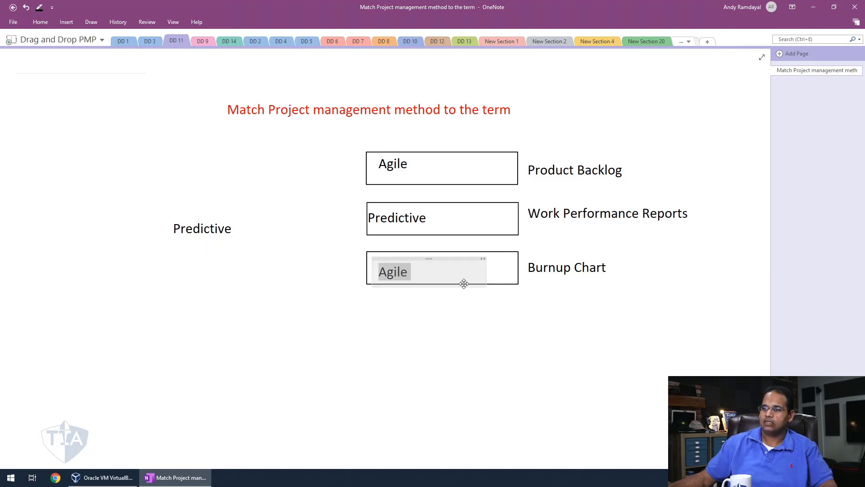
click(476, 310)
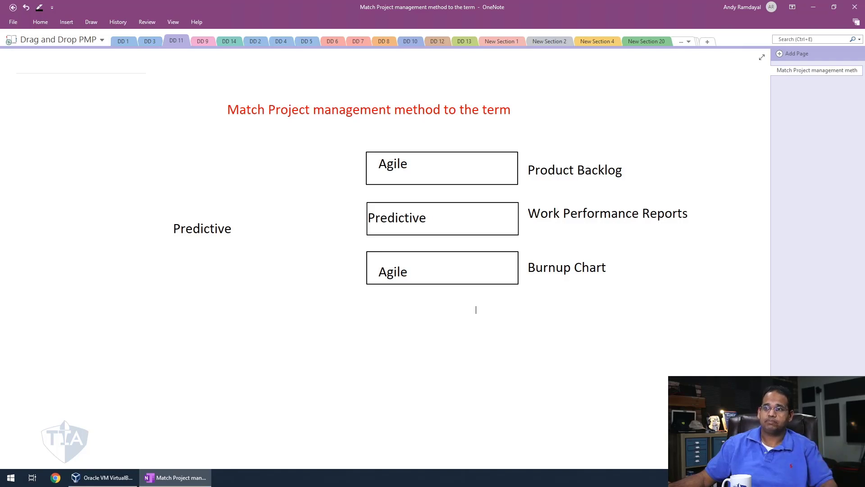
click(203, 41)
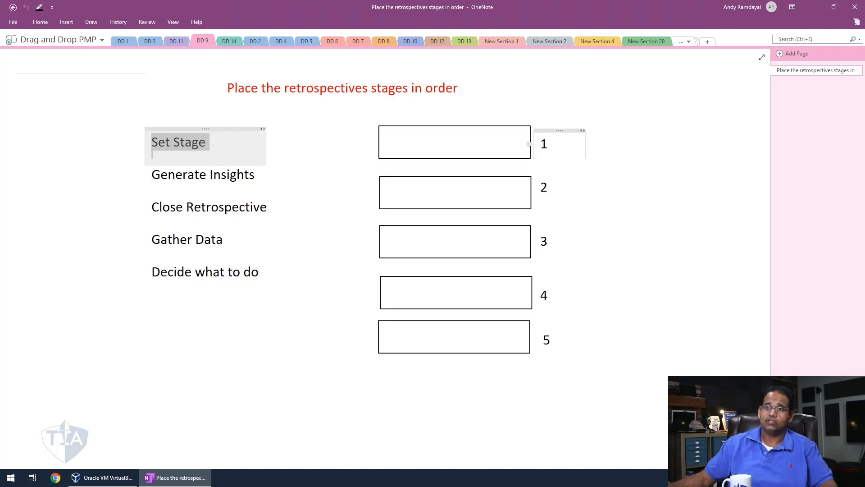
click(541, 205)
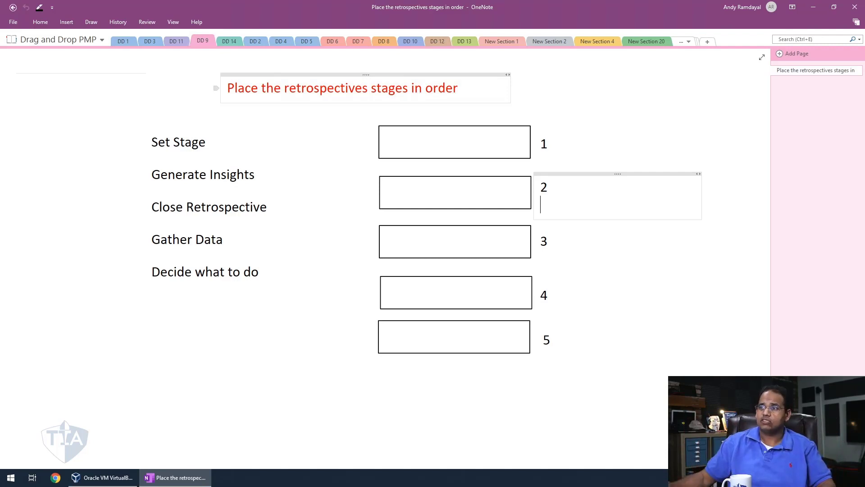
click(265, 396)
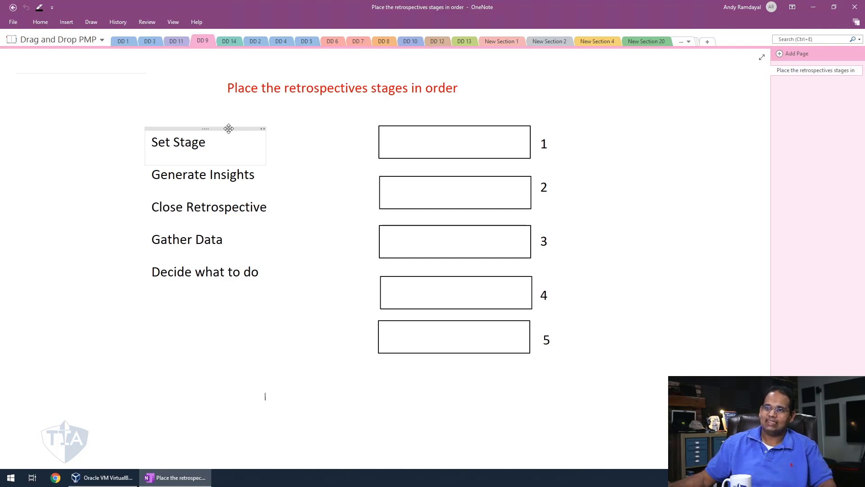
Step: Drag Set Stage, Gather Data, Generate Insights, Decide what to do and Close Retrospective into boxes 1–5
drag(229, 128, 463, 125)
click(541, 205)
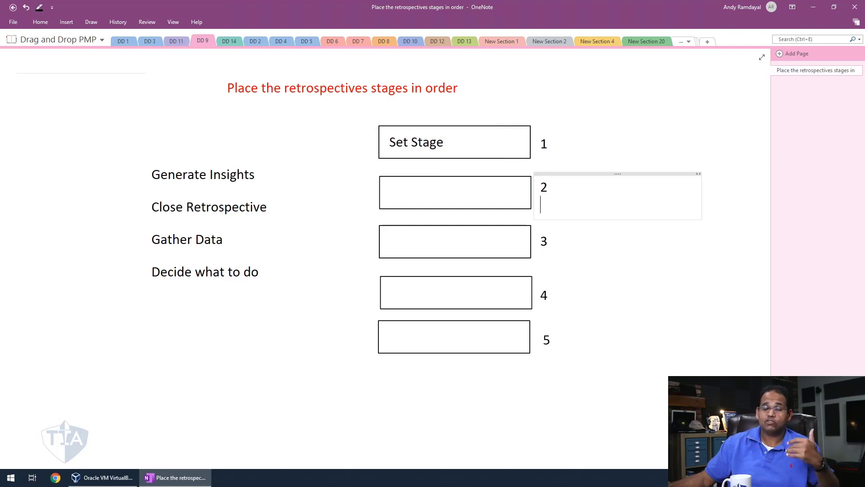
click(714, 374)
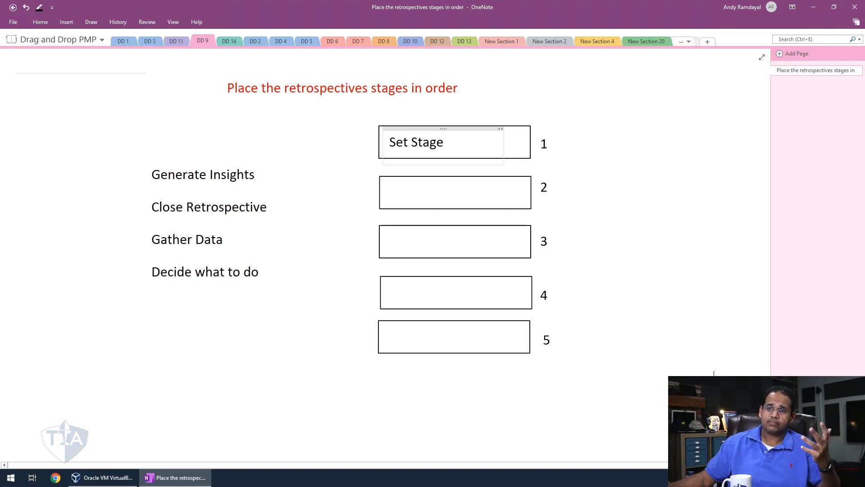
drag(231, 225, 470, 181)
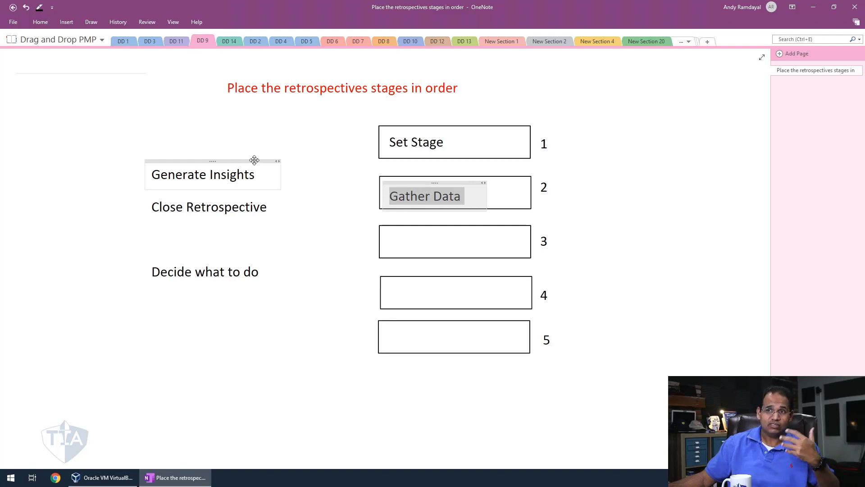
drag(254, 160, 495, 226)
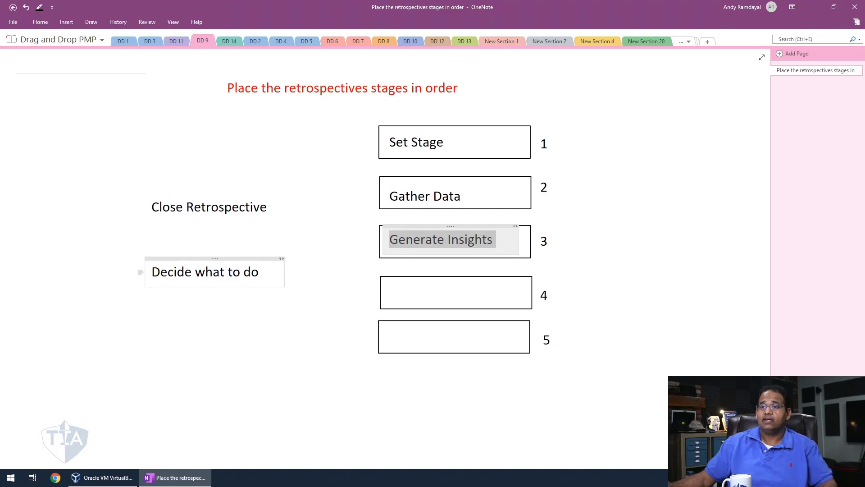
drag(251, 258, 485, 280)
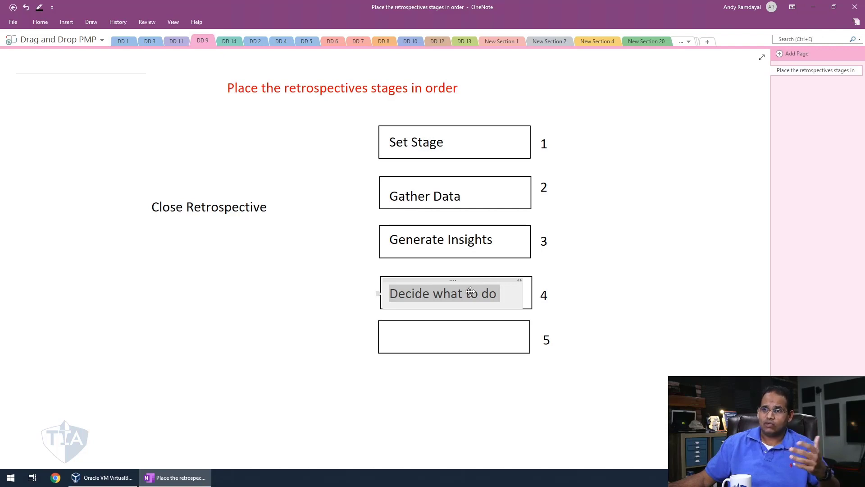
drag(264, 194, 499, 321)
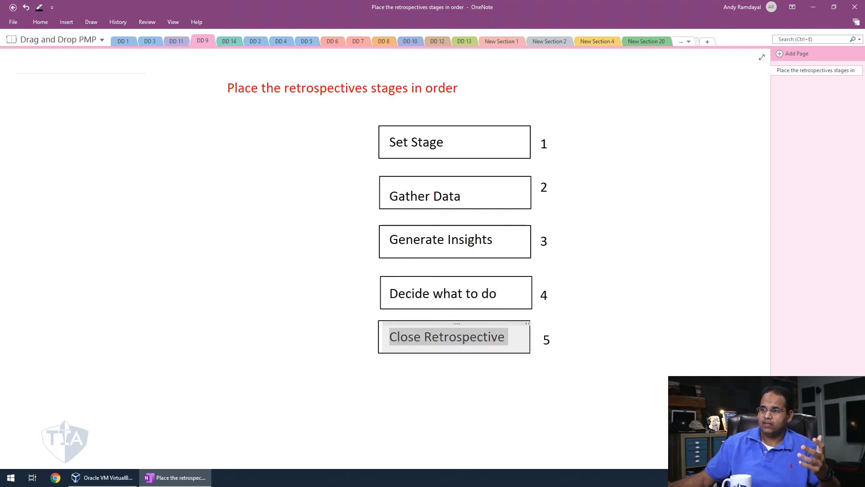
click(654, 342)
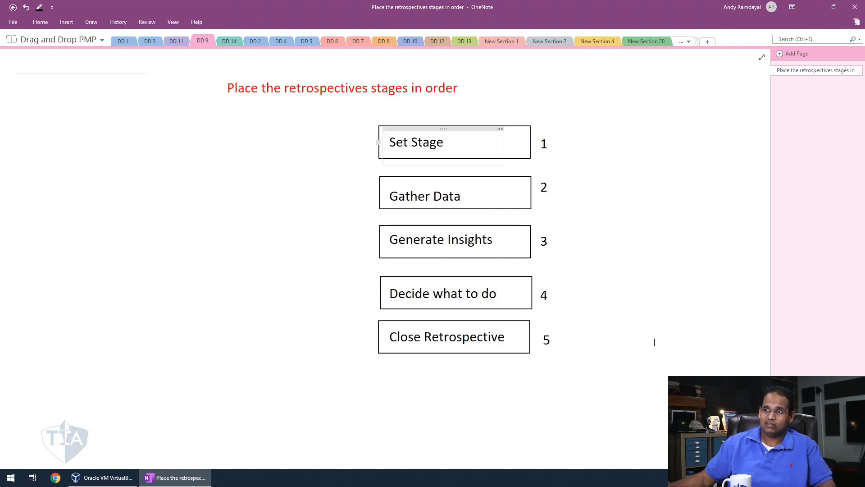
Step: Switch to the DD 14 section with the quality management tool matching exercise
click(232, 40)
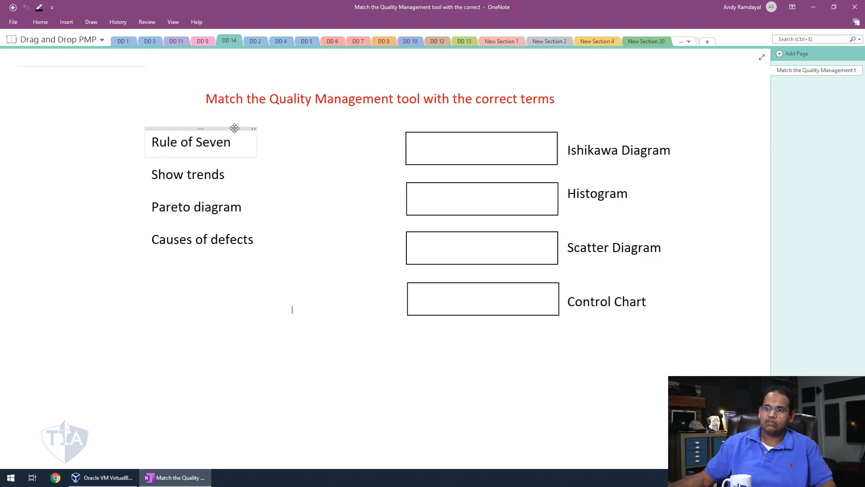
Step: Put Rule of Seven in Control Chart, Show trends in Scatter Diagram, Pareto diagram in Histogram, Causes of defects in Ishikawa
drag(234, 128, 499, 286)
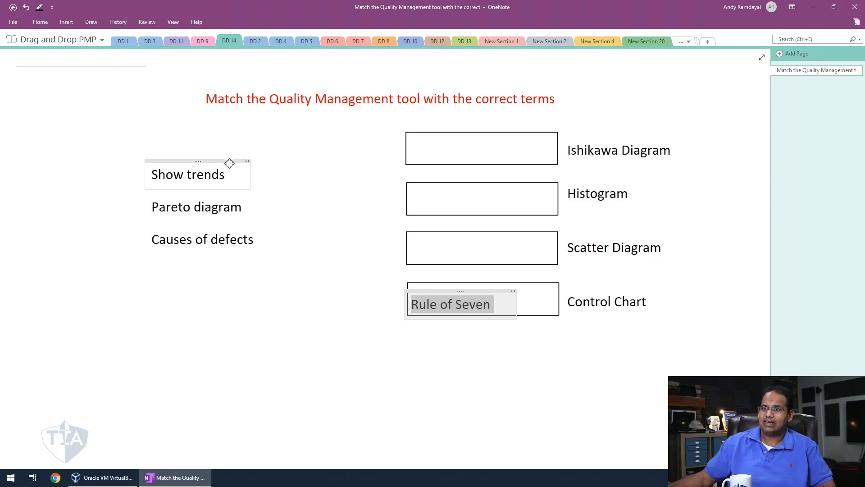
drag(230, 163, 495, 238)
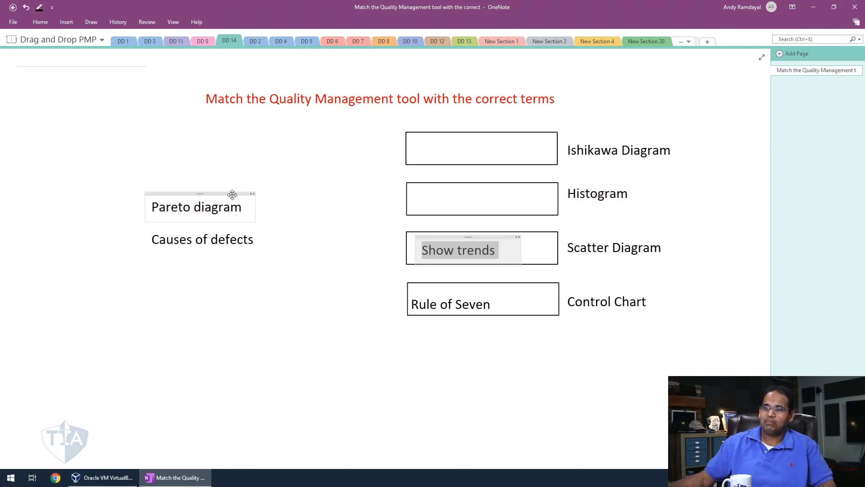
drag(232, 194, 495, 182)
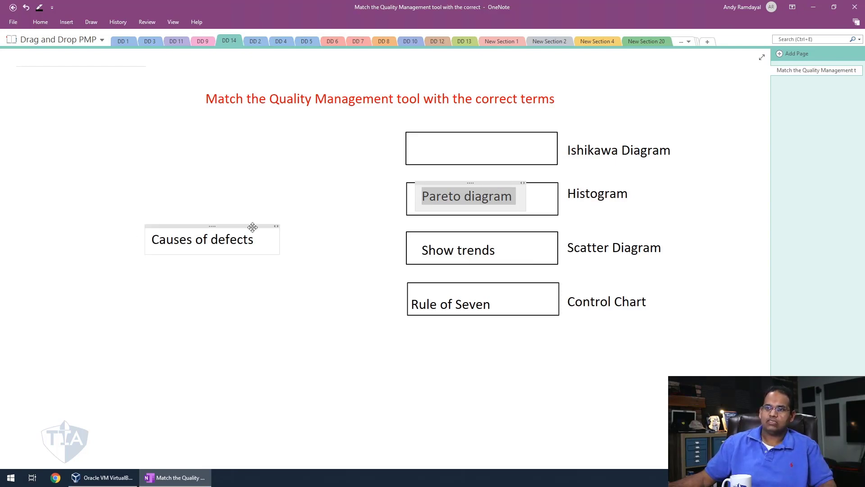
drag(255, 227, 511, 142)
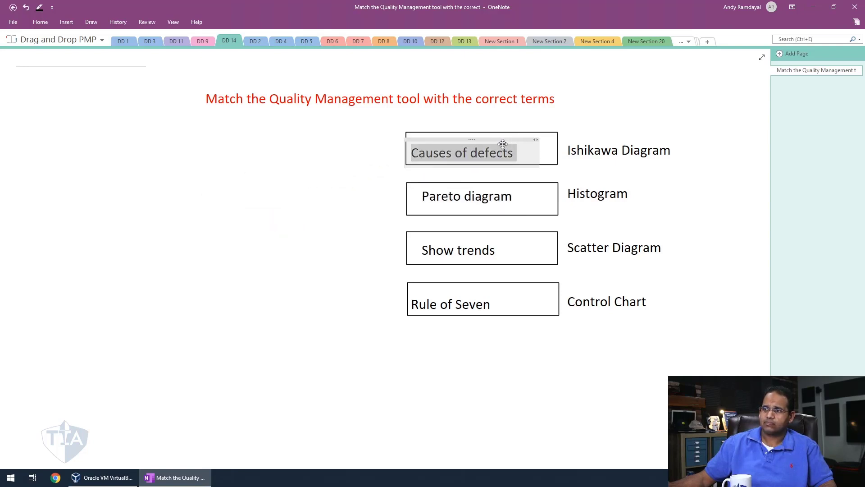